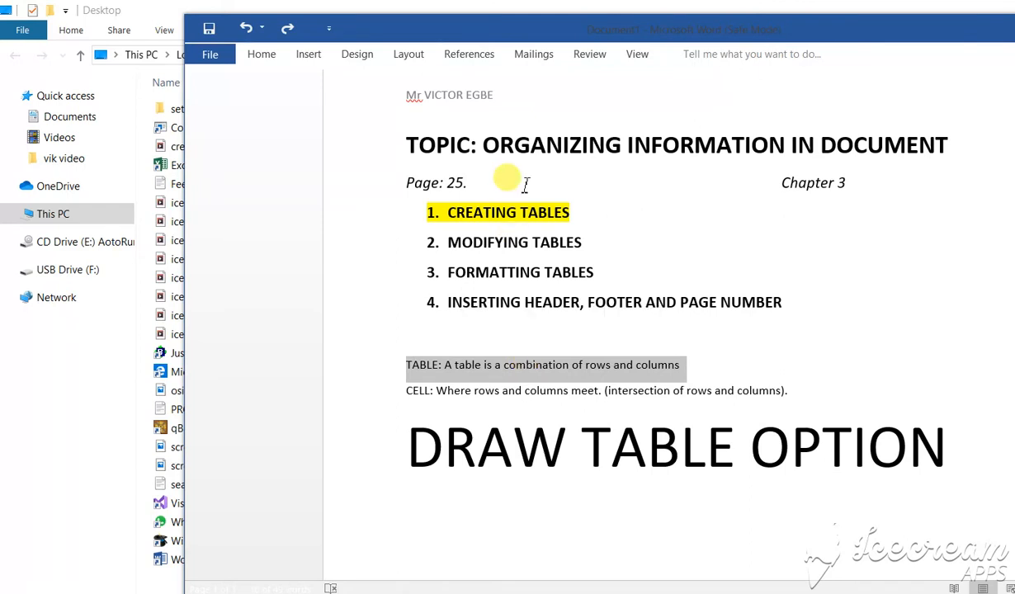
pyautogui.moveTo(512, 208); pyautogui.dragTo(499, 281)
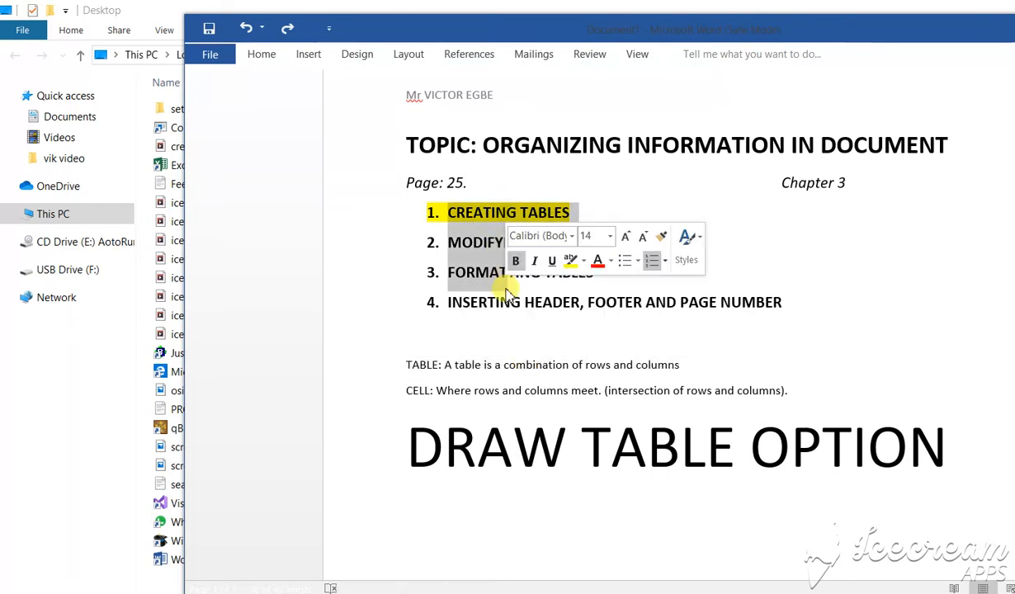
pyautogui.click(429, 393)
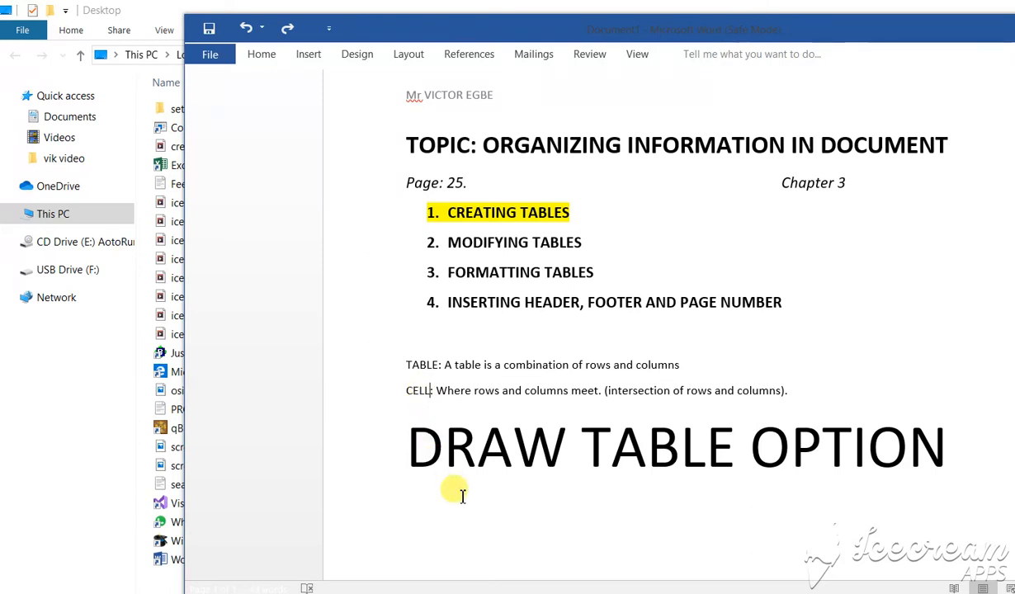
# - Add a blank line after the DRAW TABLE OPTION heading and draw a wide single-cell table frame with Draw Table
pyautogui.click(962, 444)
pyautogui.press('Return')
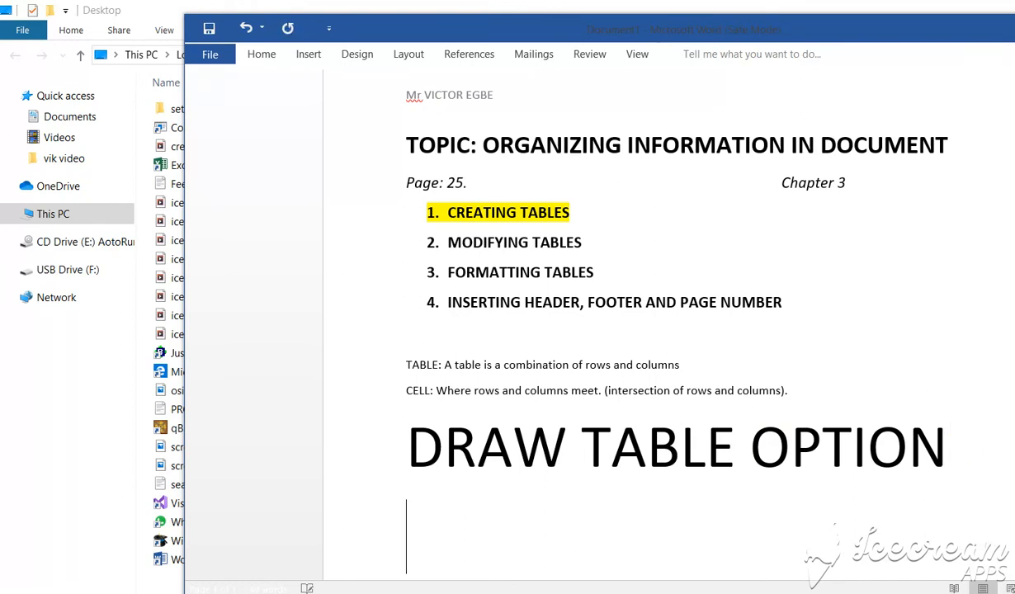
pyautogui.click(303, 57)
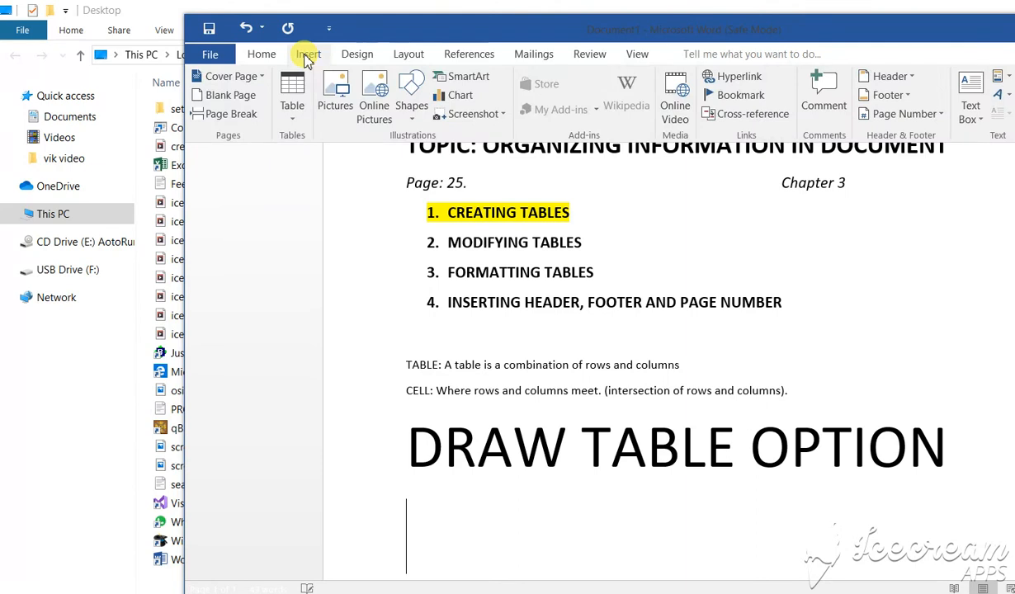
pyautogui.click(293, 107)
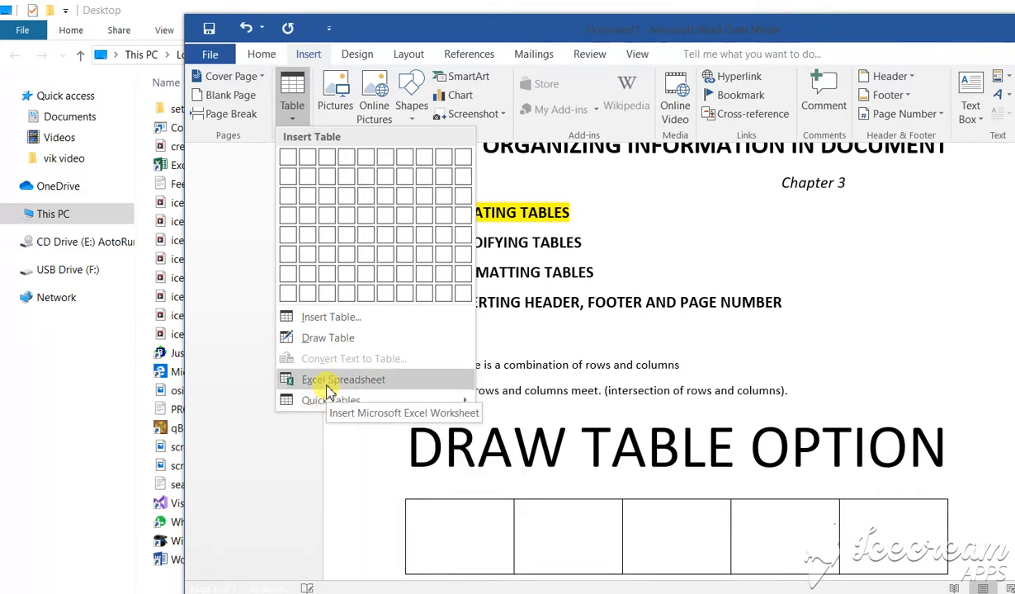
pyautogui.moveTo(359, 398)
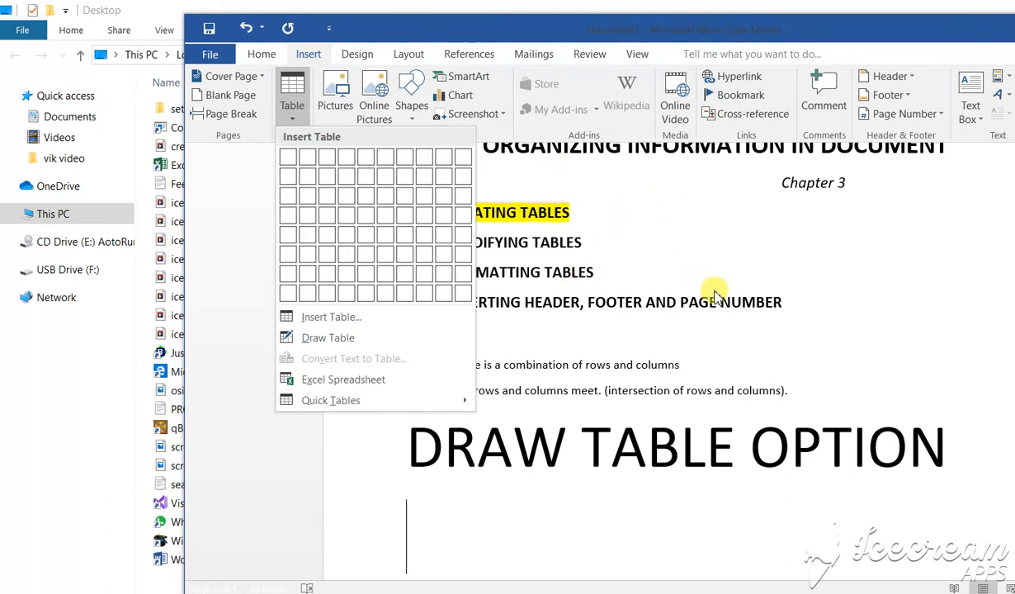
pyautogui.click(365, 337)
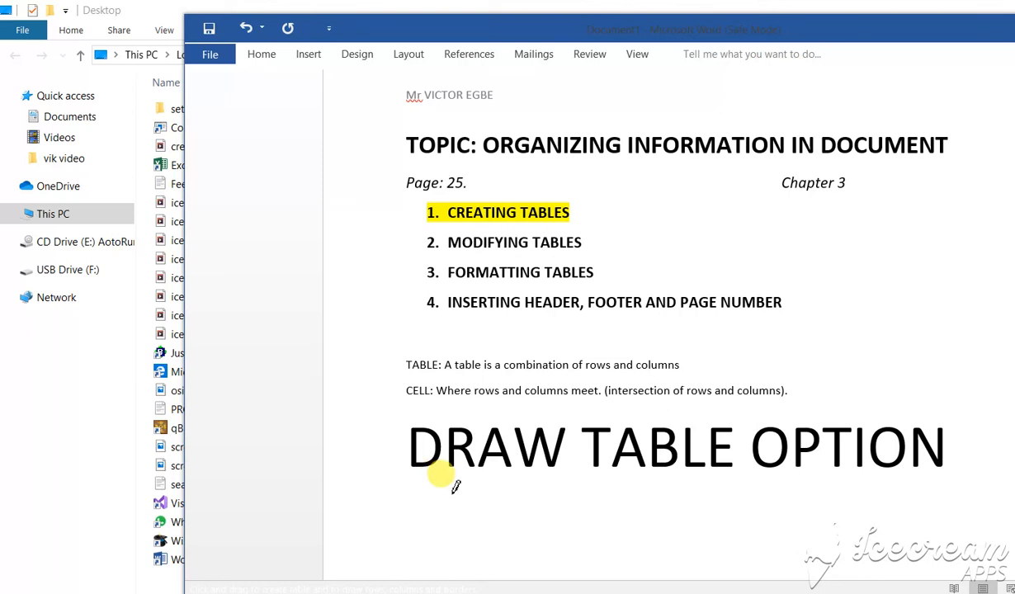
pyautogui.moveTo(452, 490)
pyautogui.mouseDown()
pyautogui.moveTo(662, 534)
pyautogui.moveTo(840, 538)
pyautogui.mouseUp()
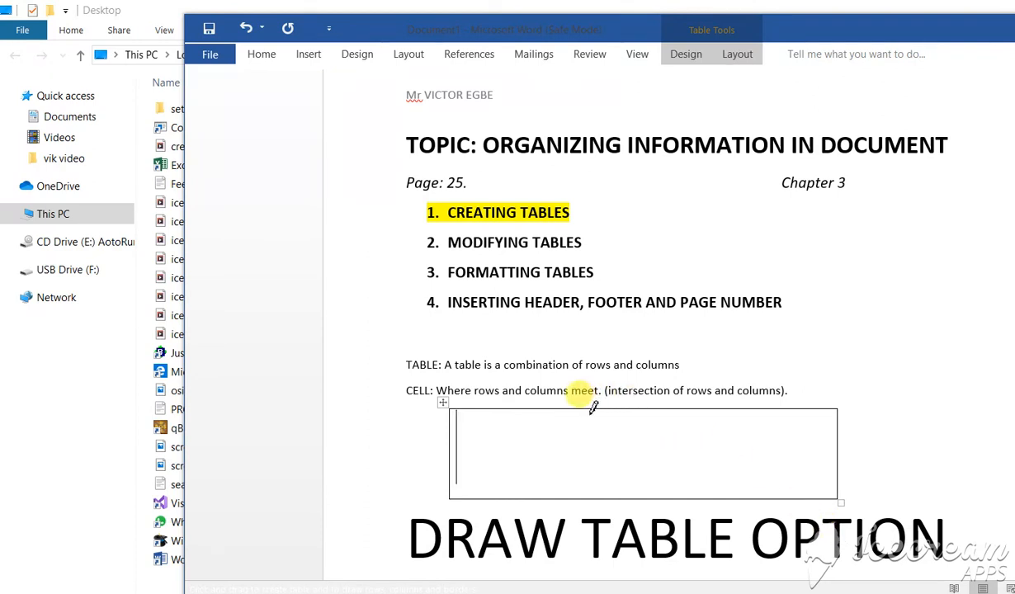
# - Draw a narrow vertical cell near the middle of the table, extending past its lower border, and stop drawing
pyautogui.moveTo(590, 414)
pyautogui.mouseDown()
pyautogui.moveTo(633, 455)
pyautogui.moveTo(648, 504)
pyautogui.mouseUp()
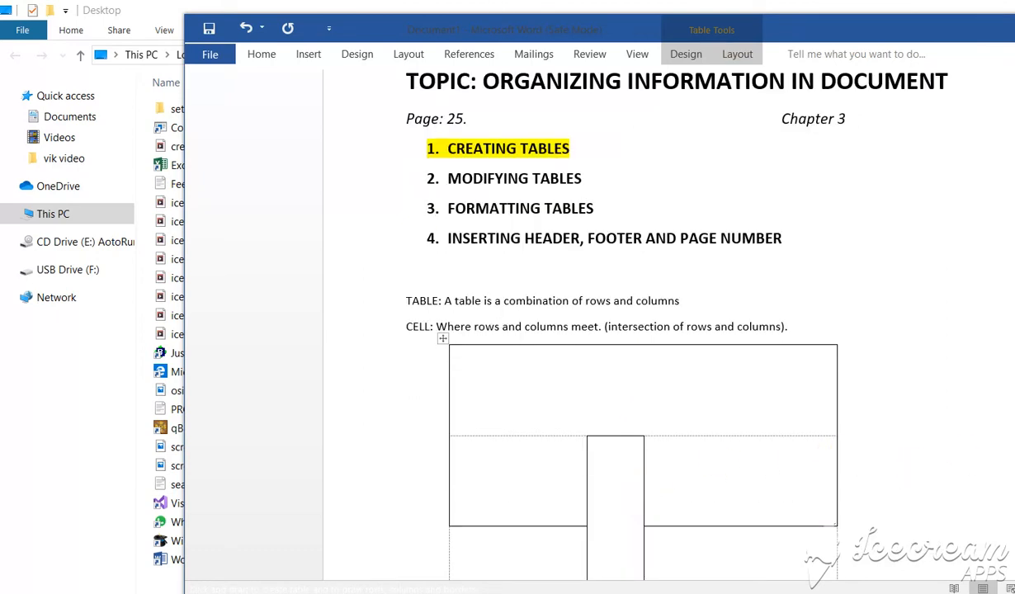
pyautogui.scroll(-3, 643, 331)
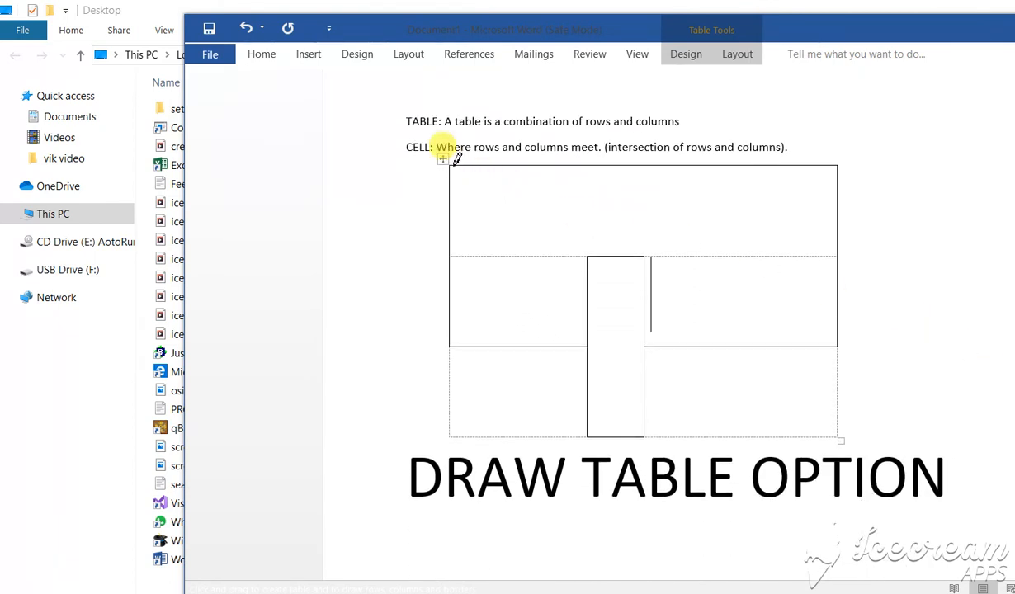
pyautogui.press('Escape')
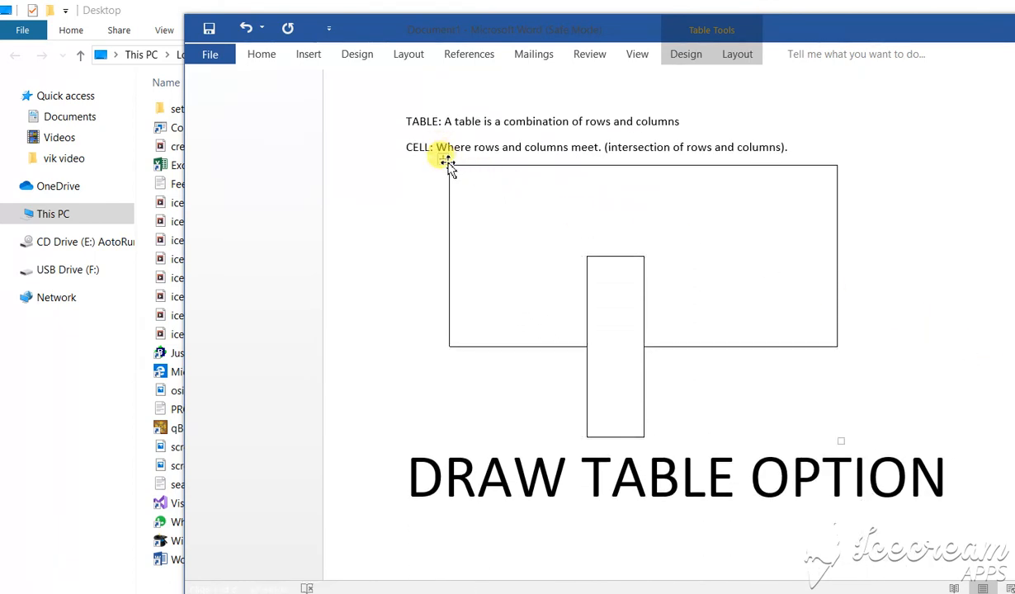
# - Set the whole table's alignment to Right and its text wrapping to Around in Table Properties
pyautogui.click(444, 162)
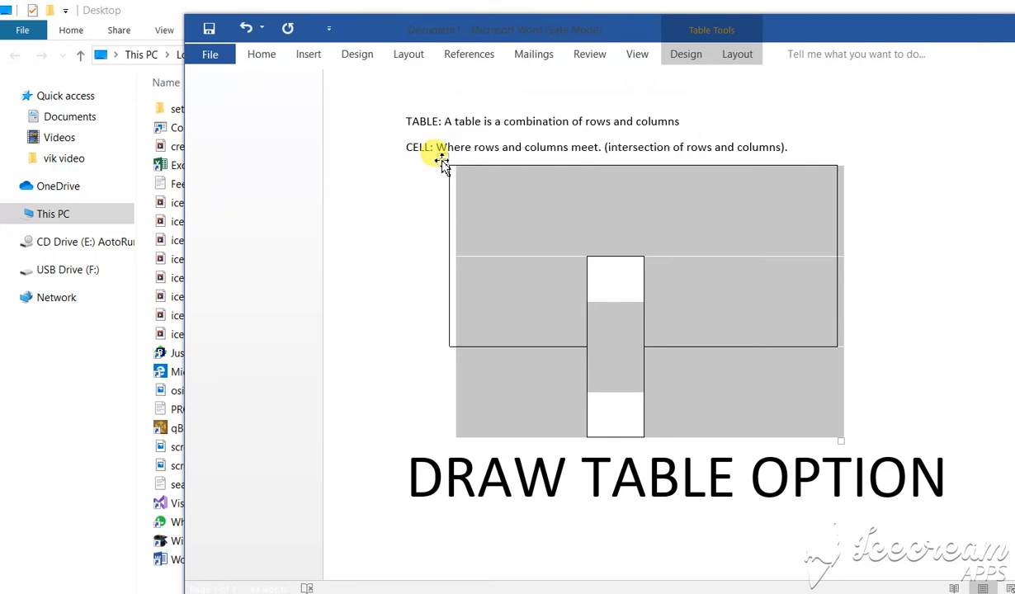
pyautogui.rightClick(443, 161)
pyautogui.click(571, 512)
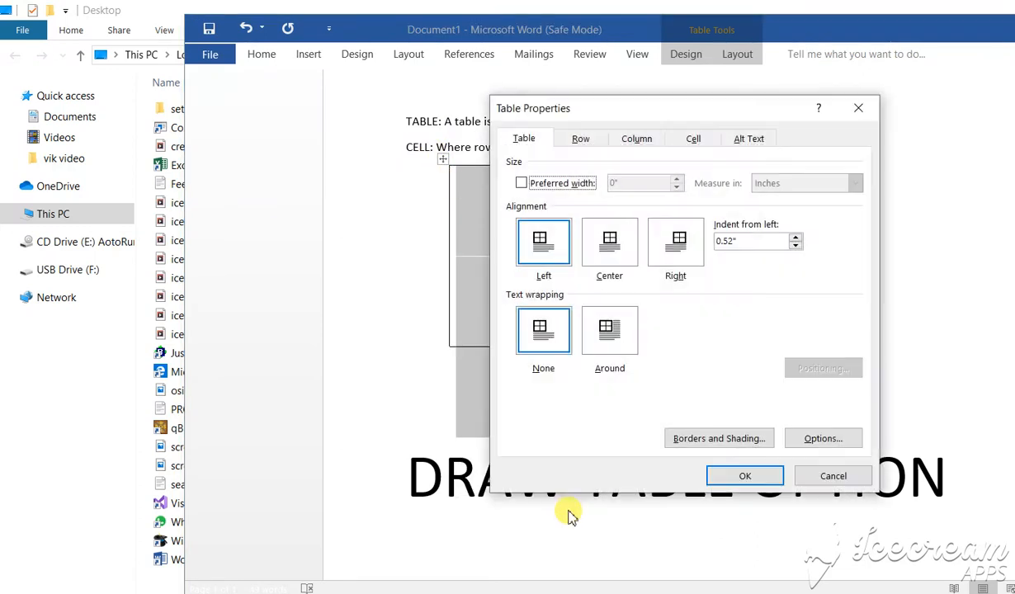
pyautogui.click(678, 246)
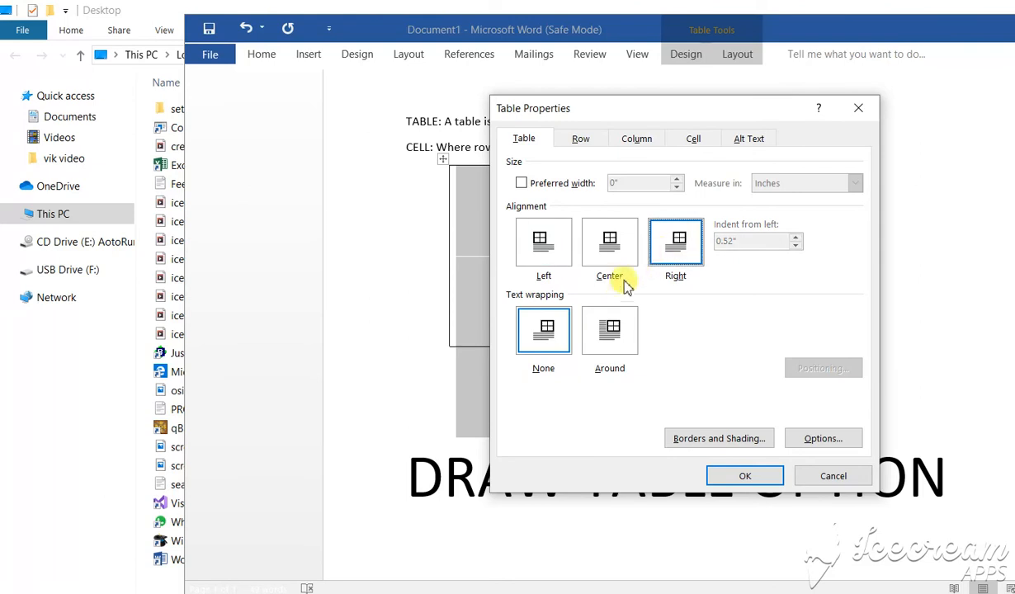
pyautogui.click(610, 328)
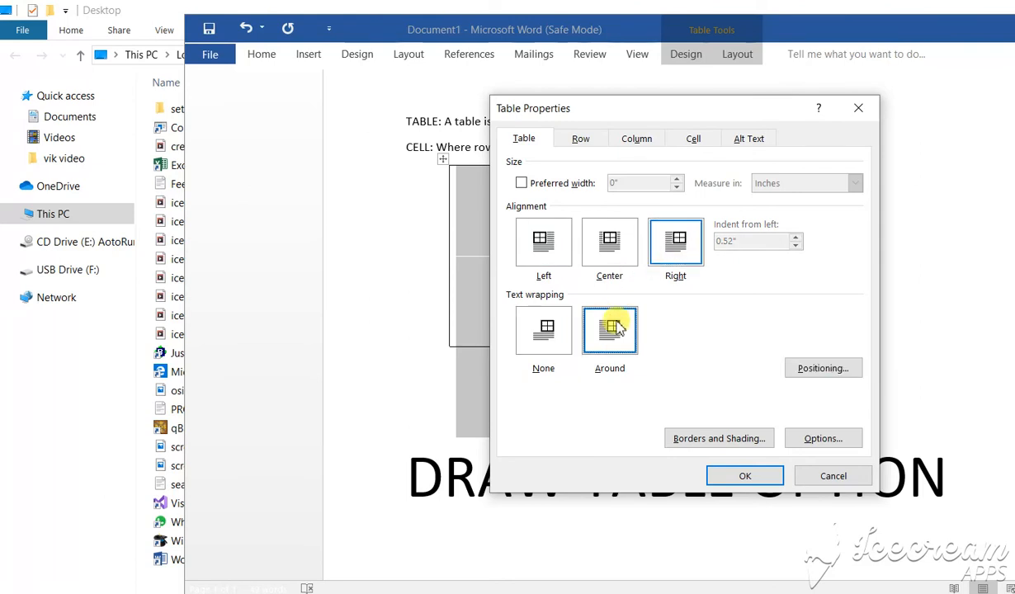
pyautogui.click(745, 471)
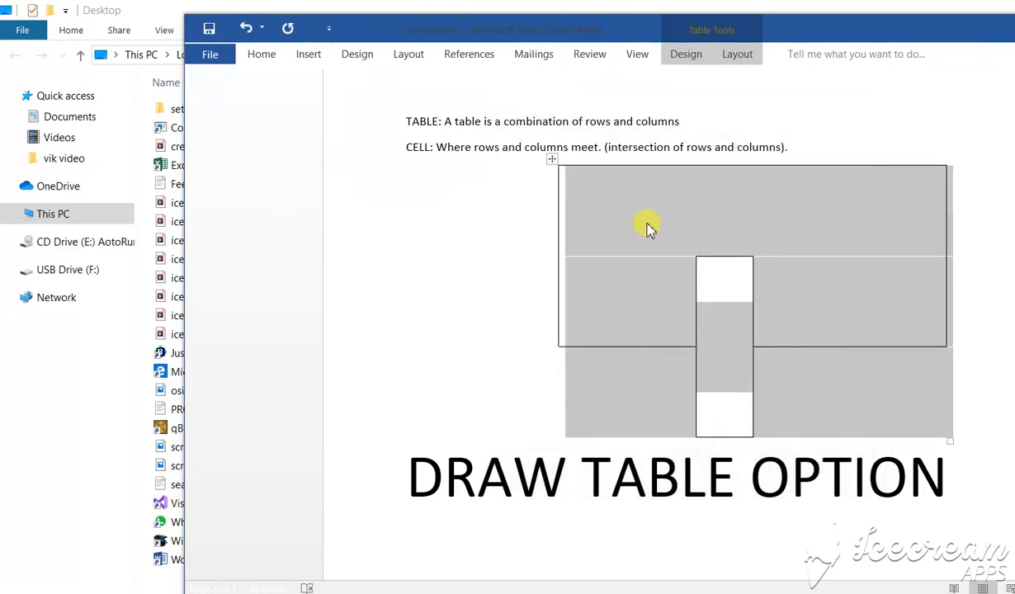
# - Move the table lower beneath the CELL definition and set its alignment to Center in Table Properties
pyautogui.moveTo(540, 181); pyautogui.dragTo(519, 236)
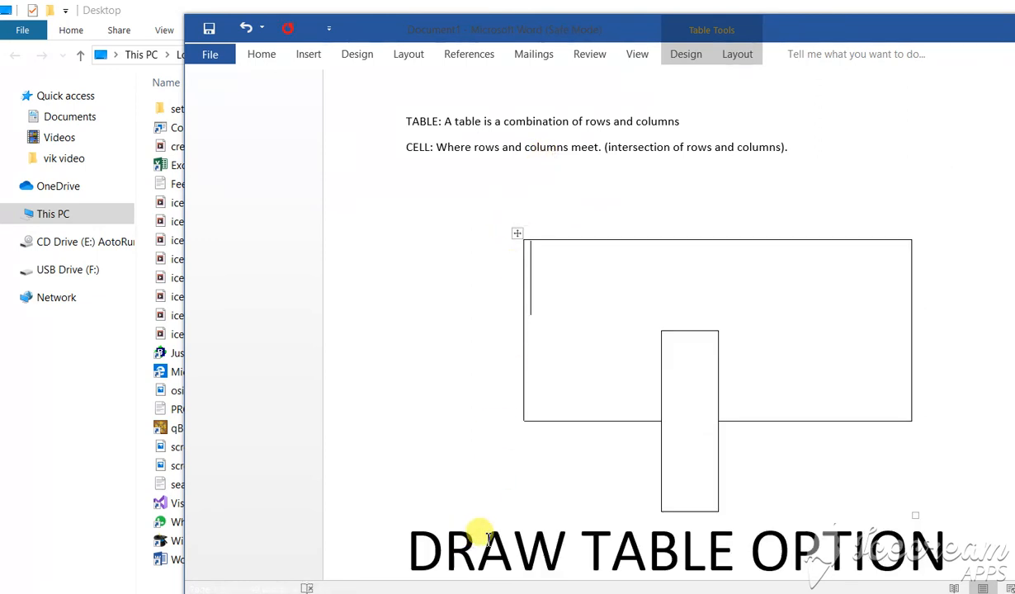
pyautogui.click(519, 234)
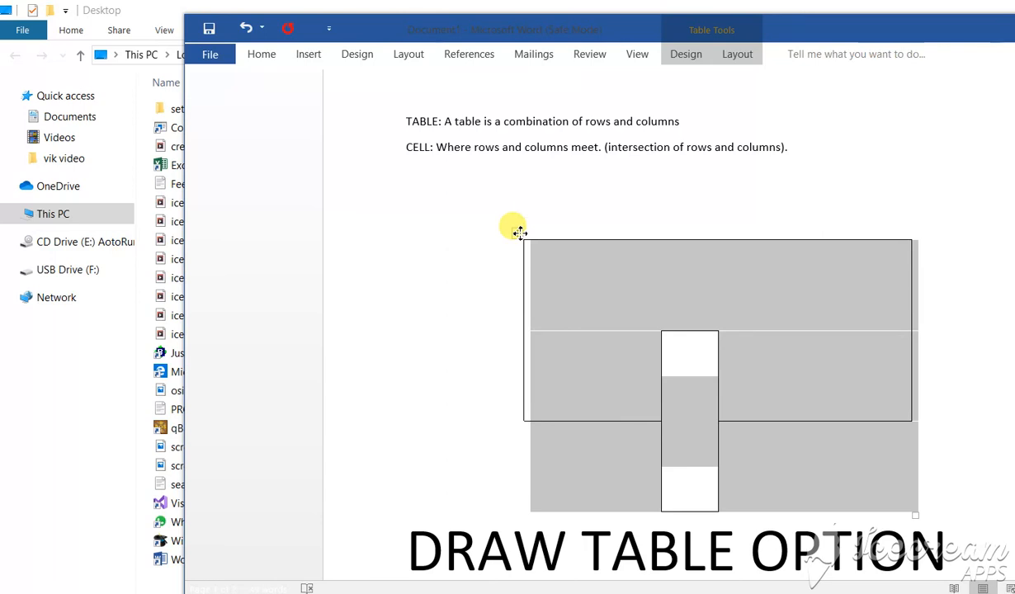
pyautogui.rightClick(519, 231)
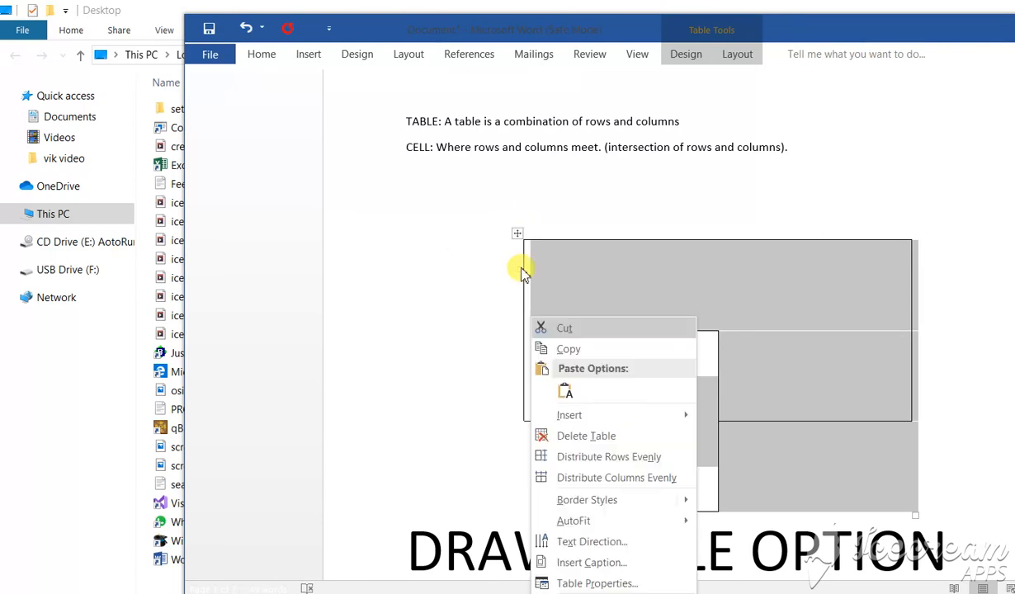
pyautogui.click(597, 583)
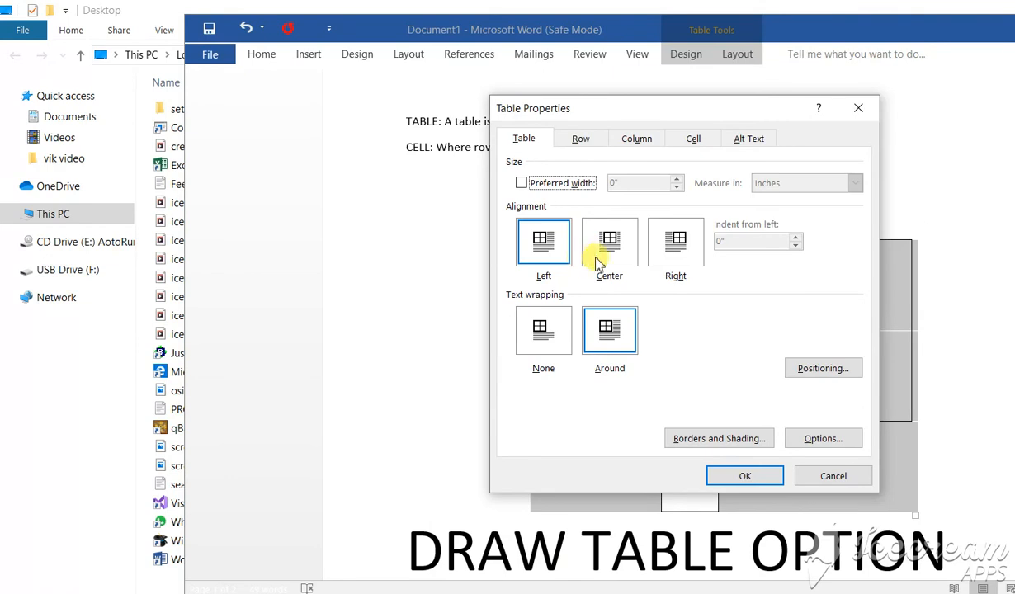
pyautogui.click(602, 254)
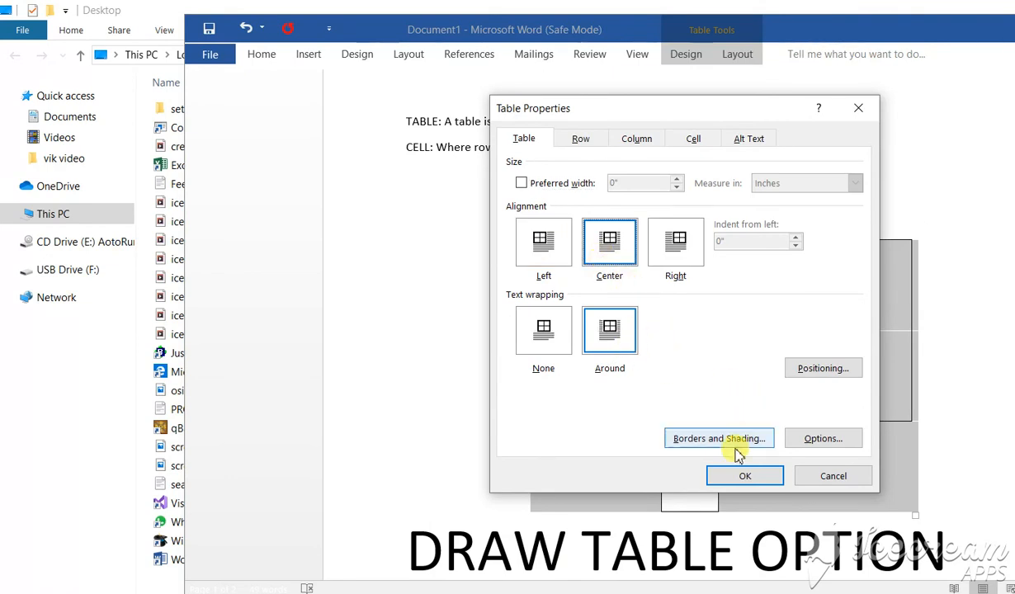
pyautogui.click(743, 476)
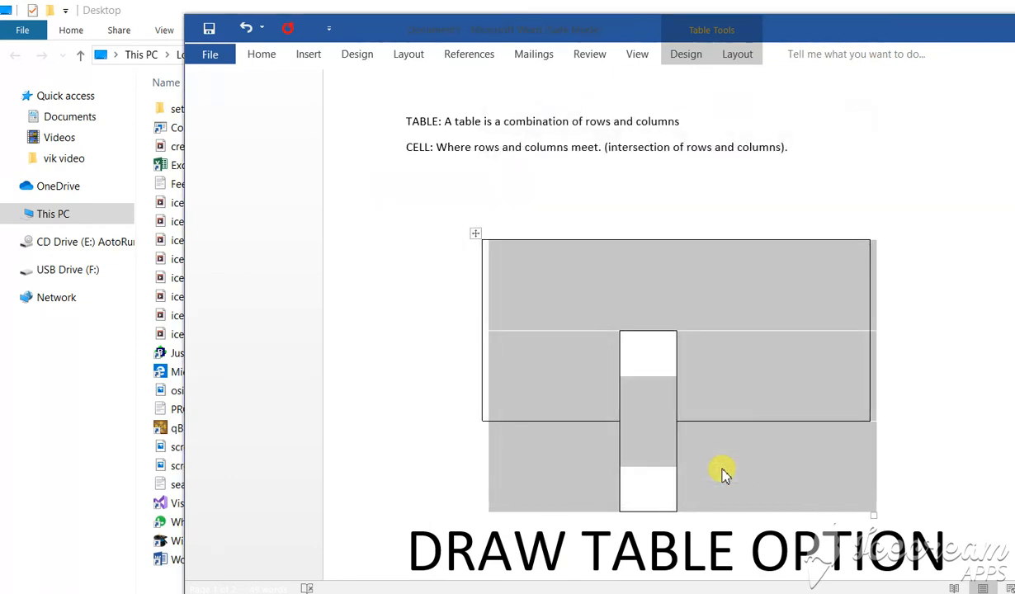
pyautogui.click(503, 220)
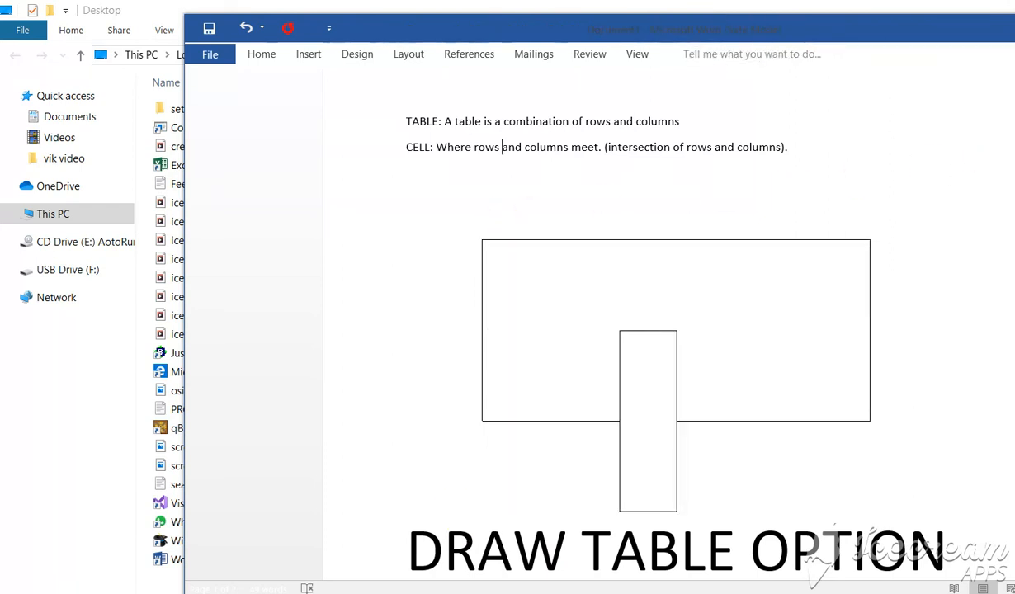
# - Draw a small single-cell table under the topic title, between "Page: 25." and "Chapter 3", and stop drawing
pyautogui.scroll(4, 595, 330)
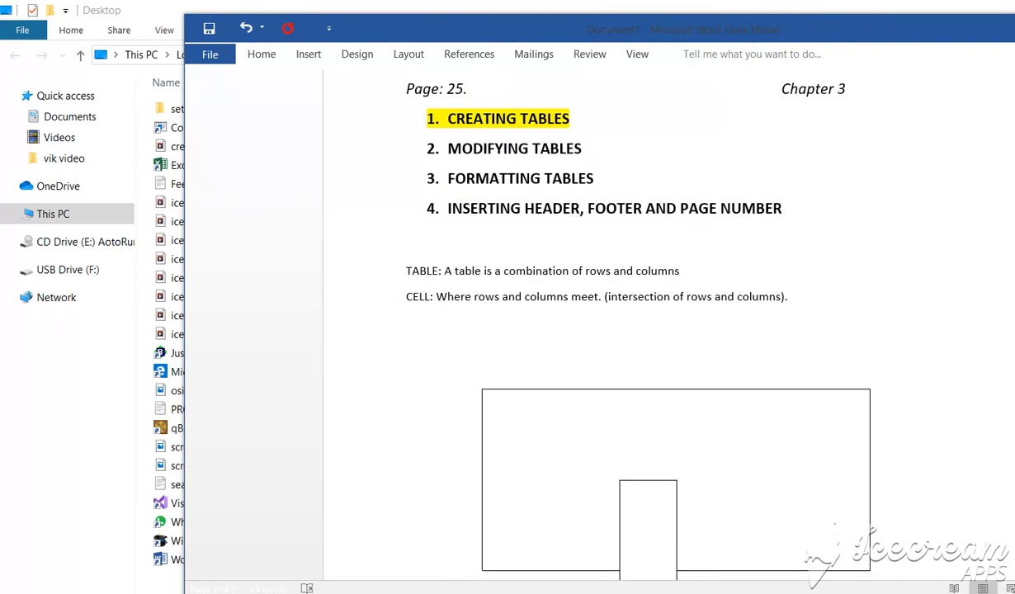
pyautogui.scroll(2, 881, 161)
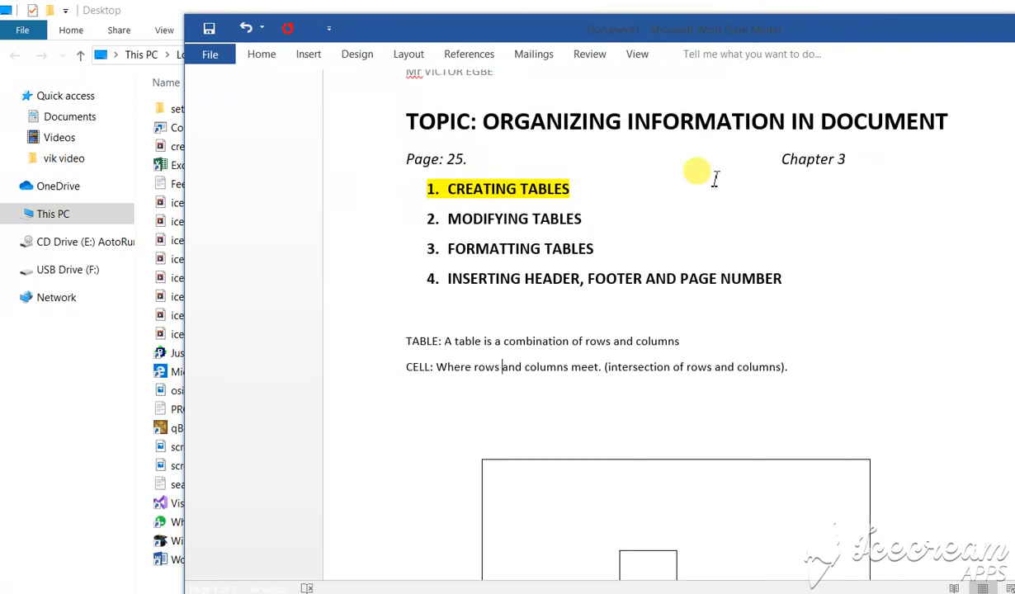
pyautogui.click(305, 56)
pyautogui.click(293, 93)
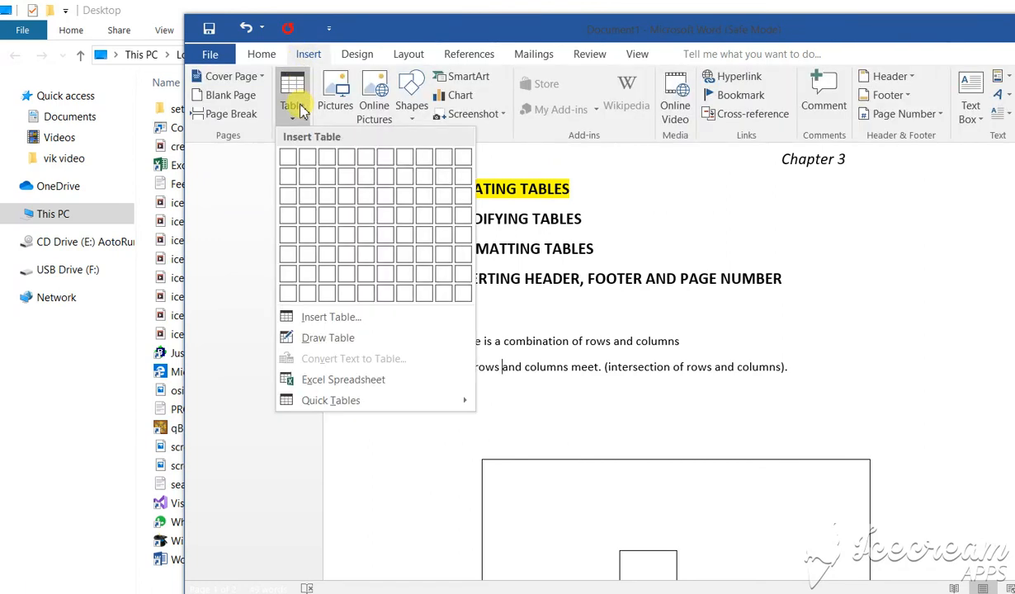
pyautogui.click(326, 338)
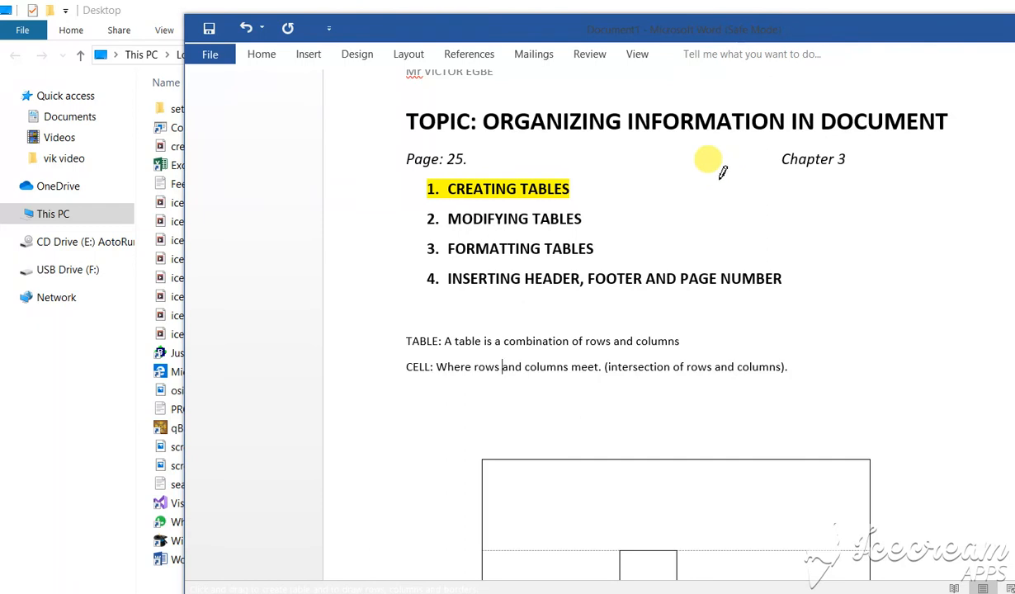
pyautogui.moveTo(723, 171); pyautogui.dragTo(730, 195)
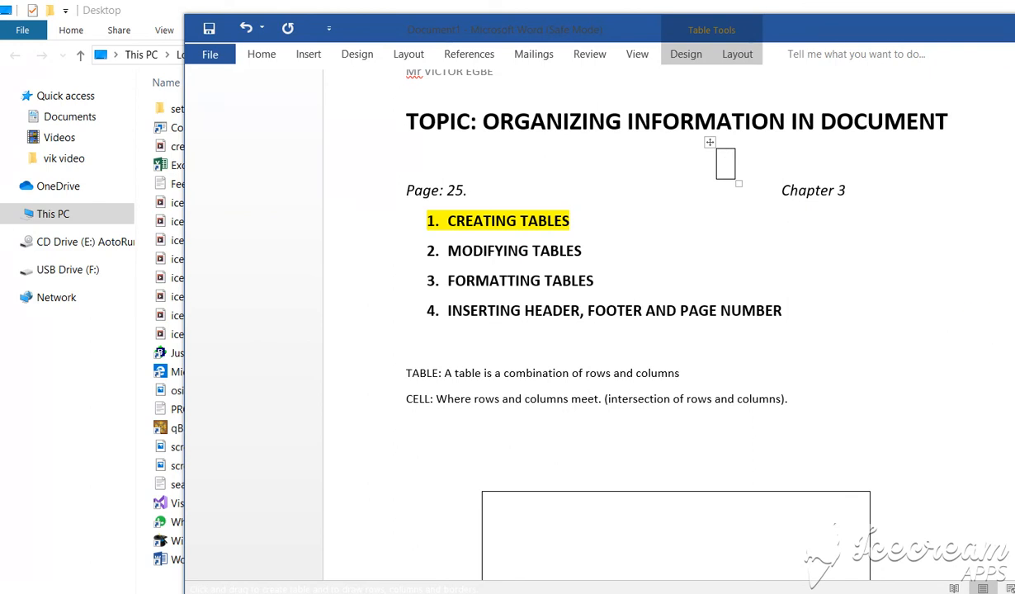
pyautogui.scroll(-6, 668, 324)
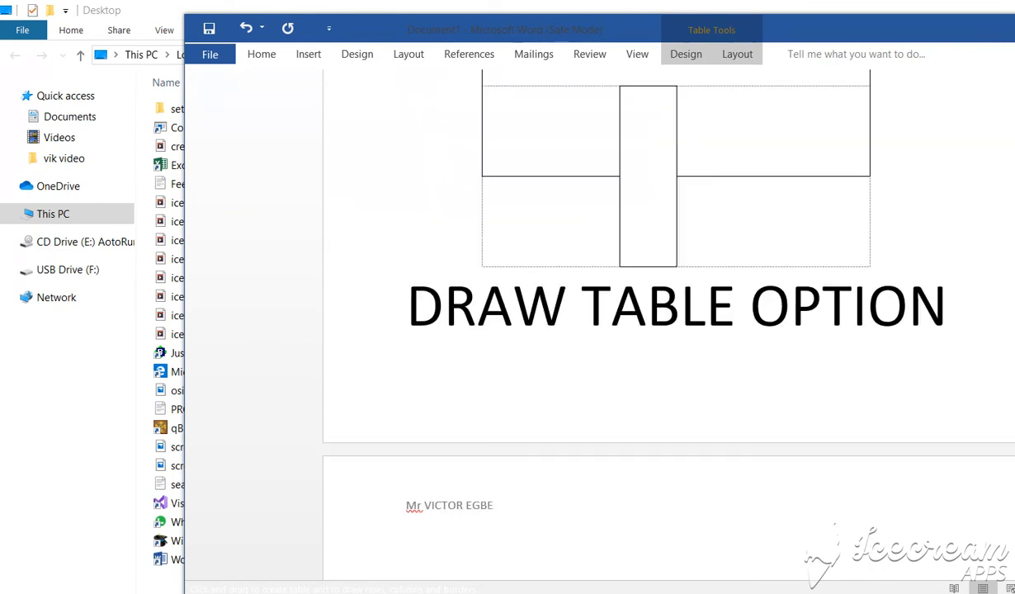
pyautogui.scroll(6, 668, 324)
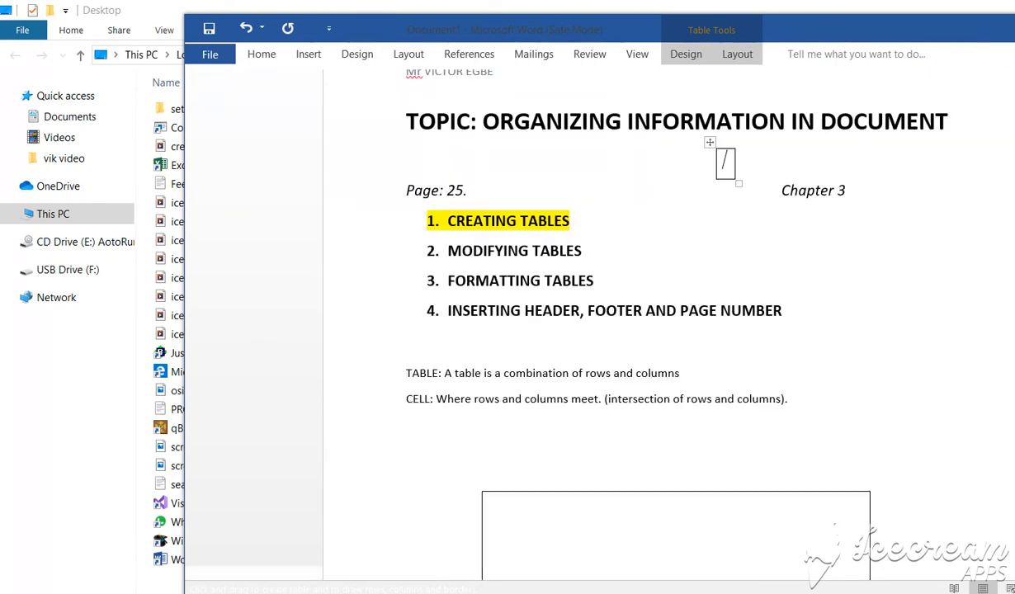
pyautogui.press('Escape')
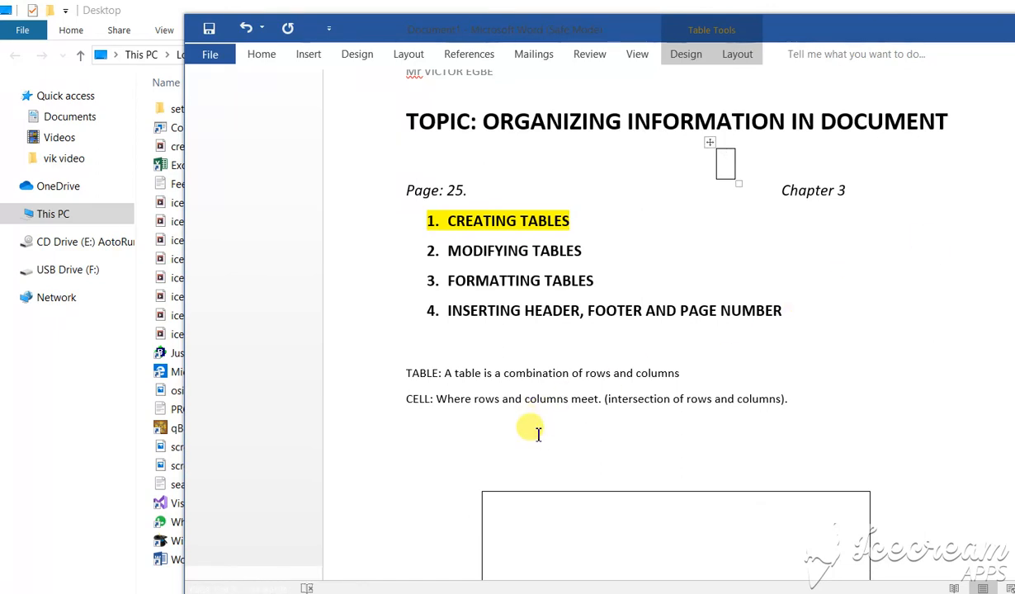
# - Place the cursor in the CELL definition line and activate the Draw Table tool
pyautogui.click(535, 434)
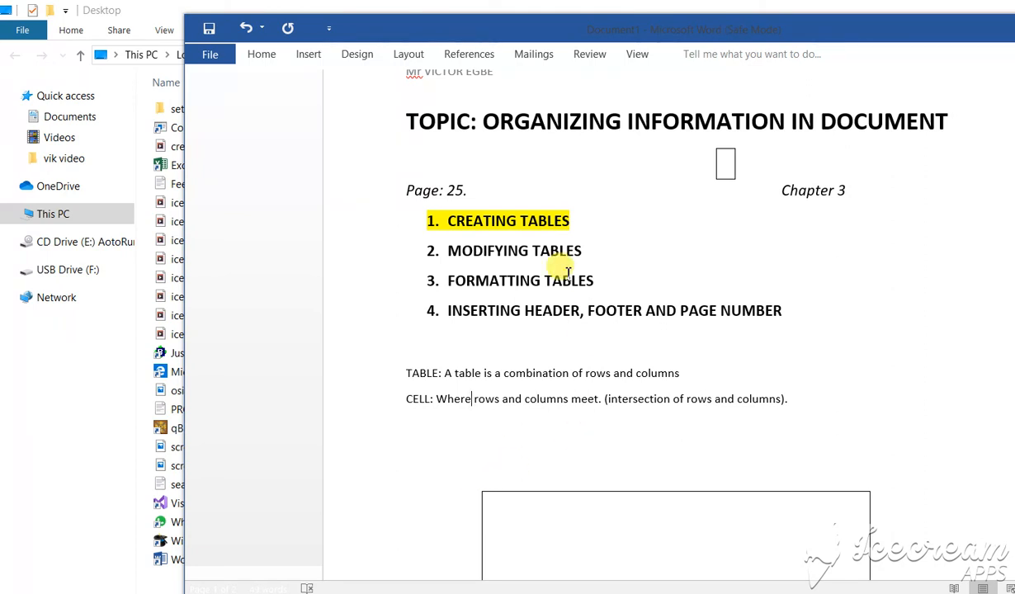
pyautogui.click(307, 54)
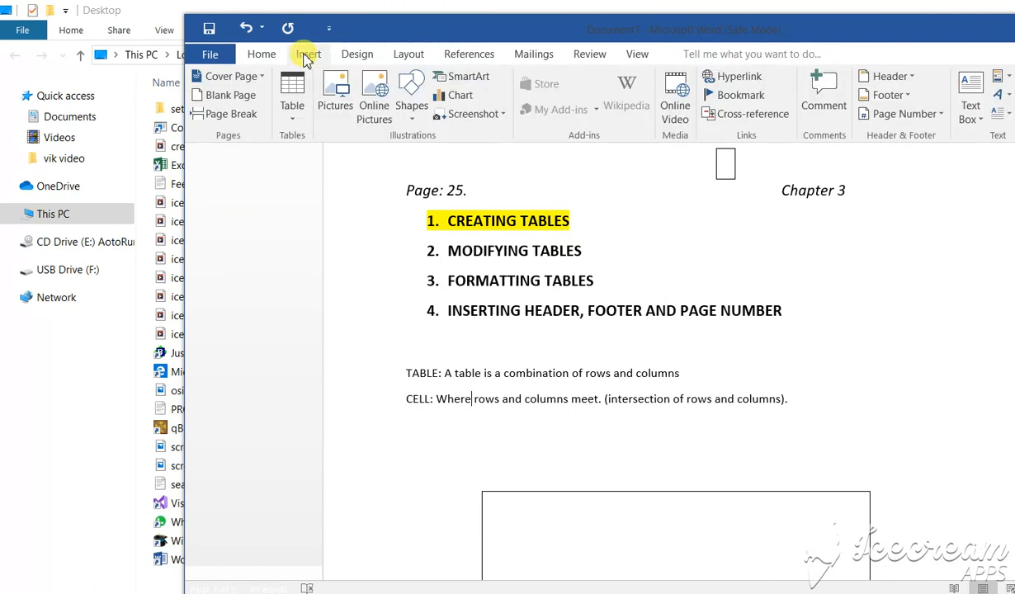
pyautogui.click(294, 104)
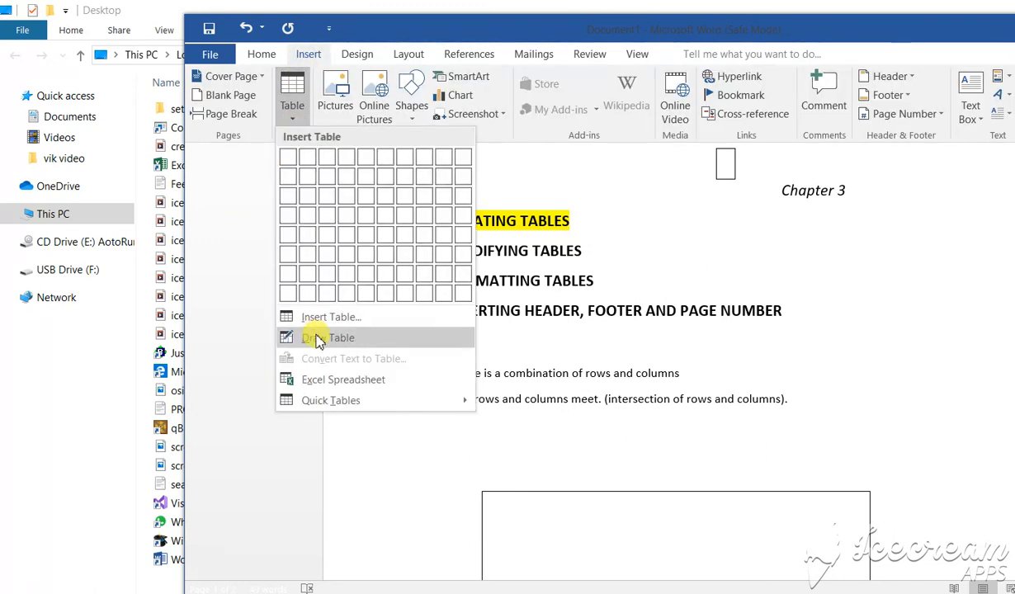
pyautogui.click(612, 312)
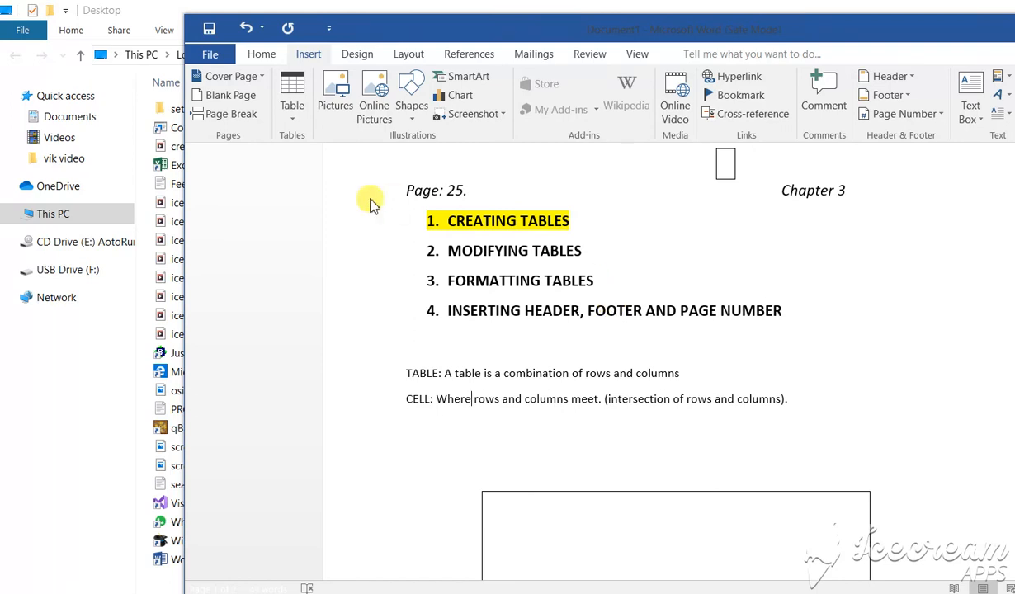
pyautogui.click(303, 114)
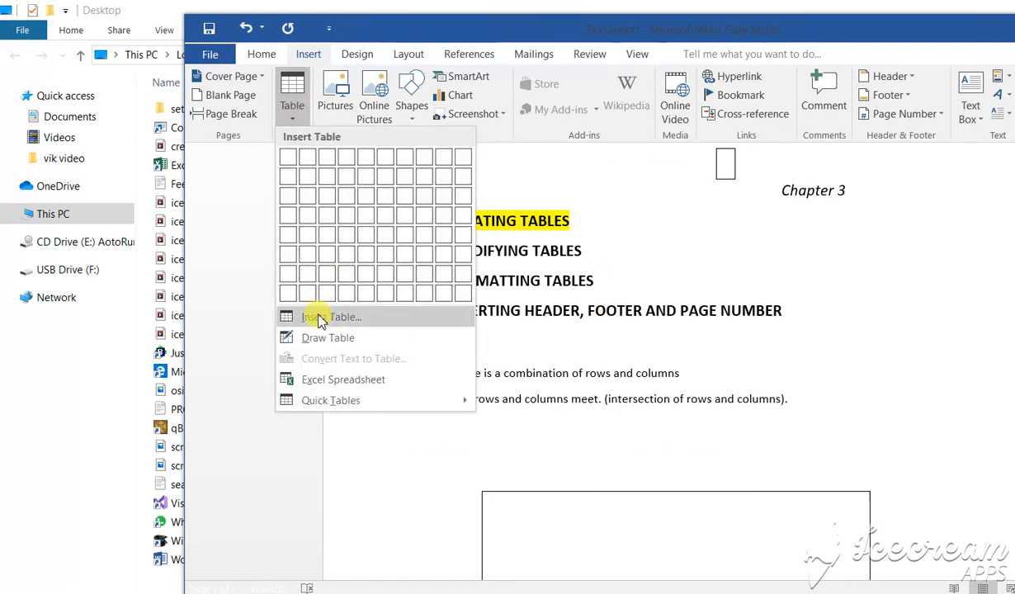
pyautogui.click(326, 340)
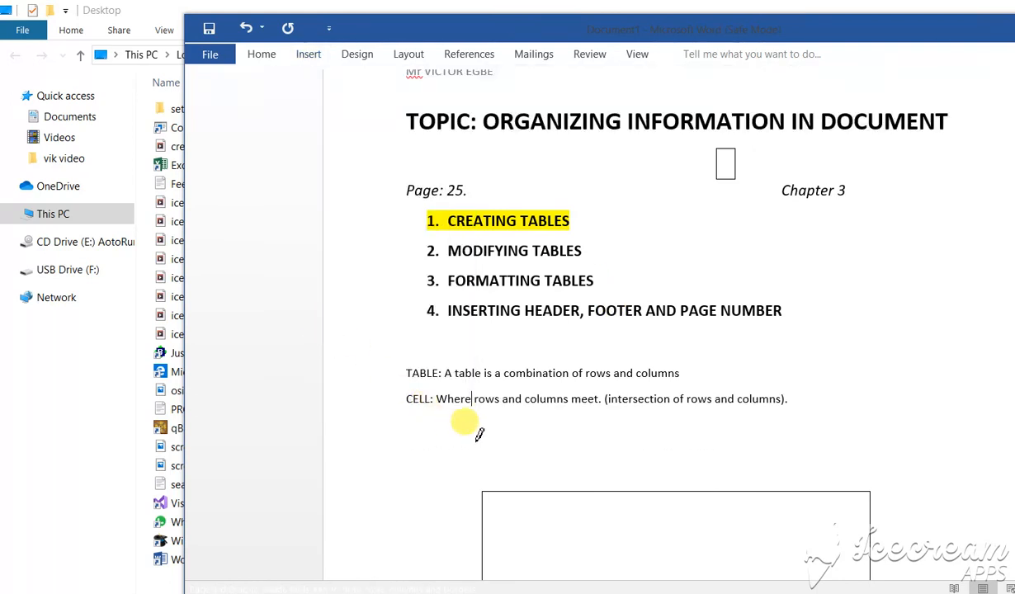